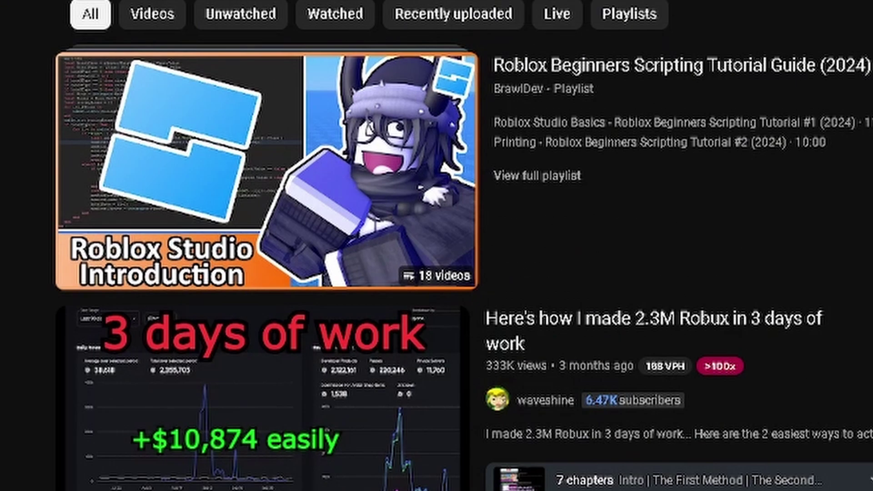
{"action": "mouse_move", "coordinate": [184, 156]}
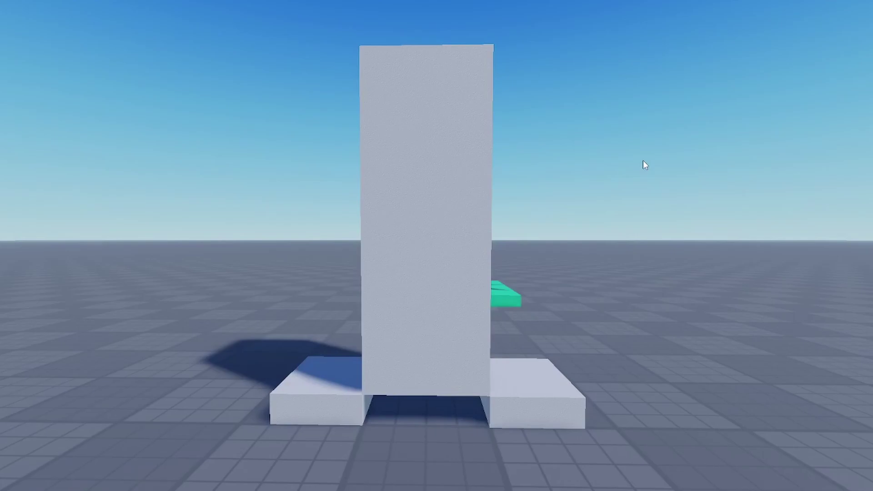
{"action": "left_click", "coordinate": [442, 171]}
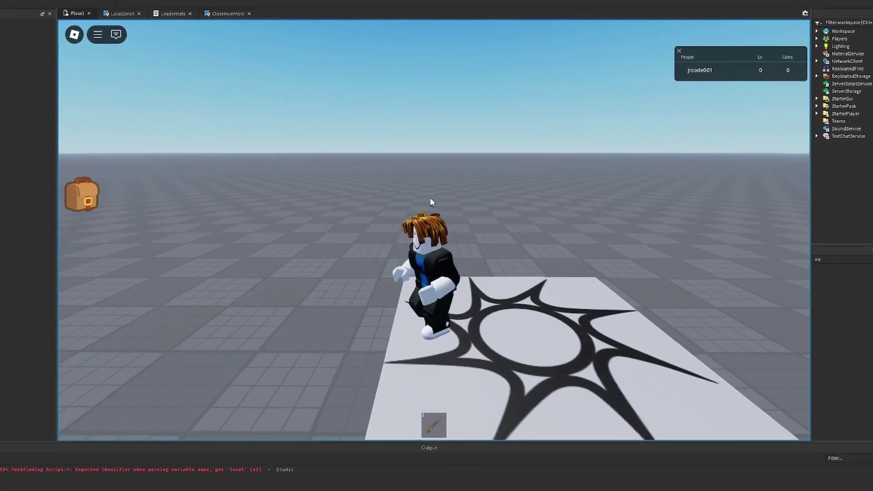
- Equip the sword in the first hotbar slot during the playtest and open the backpack inventory
{"action": "key", "text": "1"}
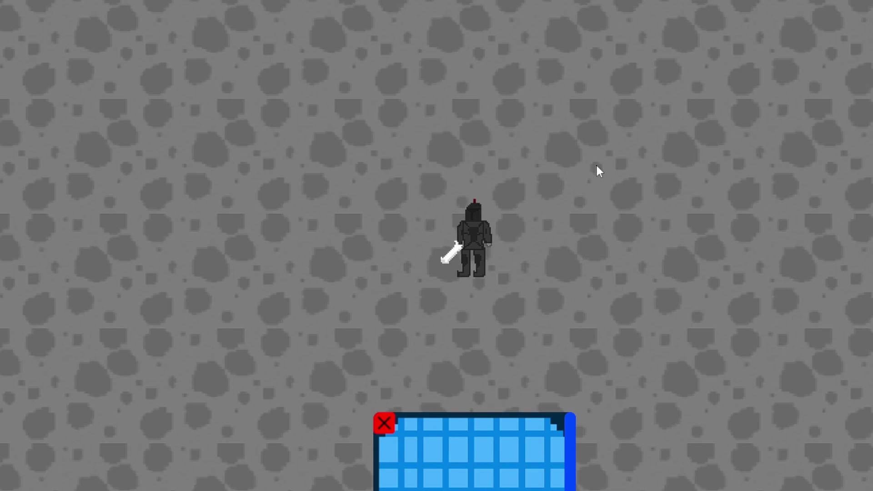
{"action": "key", "text": "w"}
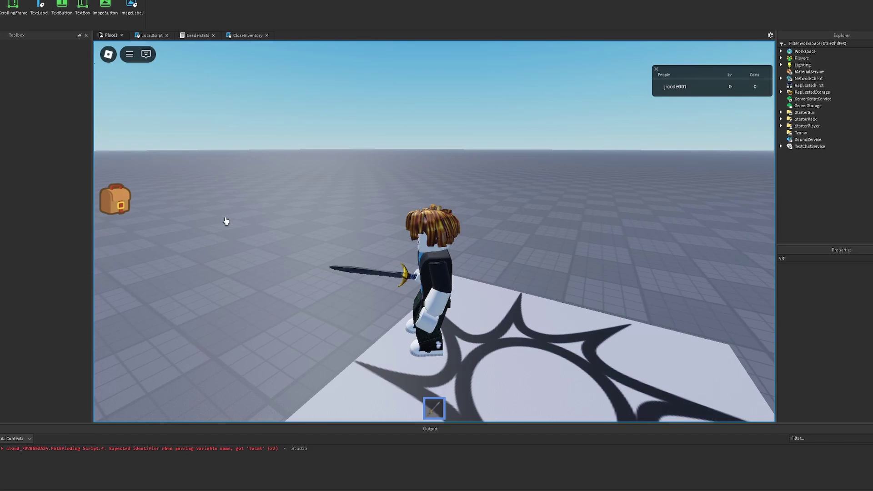
{"action": "left_click", "coordinate": [95, 204]}
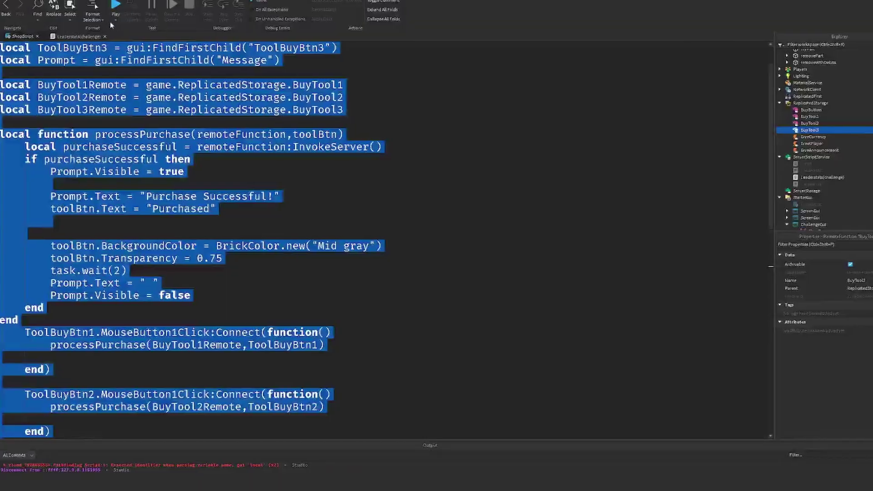
- Review the processPurchase function and BuyTool remote variables in ShopScript, and start a playtest
{"action": "left_click", "coordinate": [270, 182]}
{"action": "scroll", "coordinate": [268, 176], "scroll_direction": "down", "scroll_amount": 1}
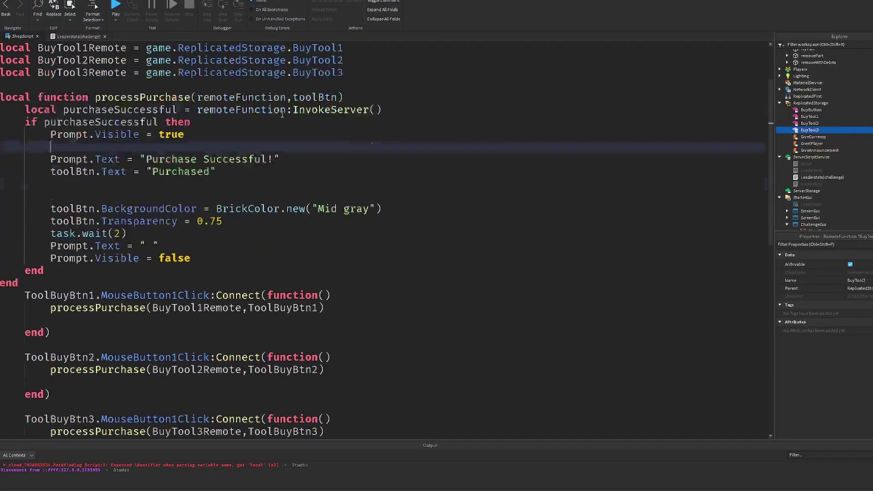
{"action": "scroll", "coordinate": [196, 133], "scroll_direction": "up", "scroll_amount": 2}
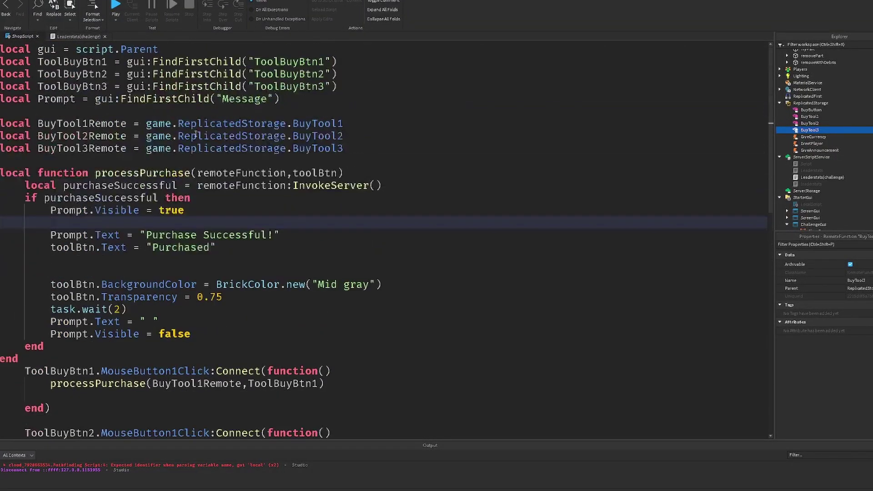
{"action": "left_click", "coordinate": [116, 5]}
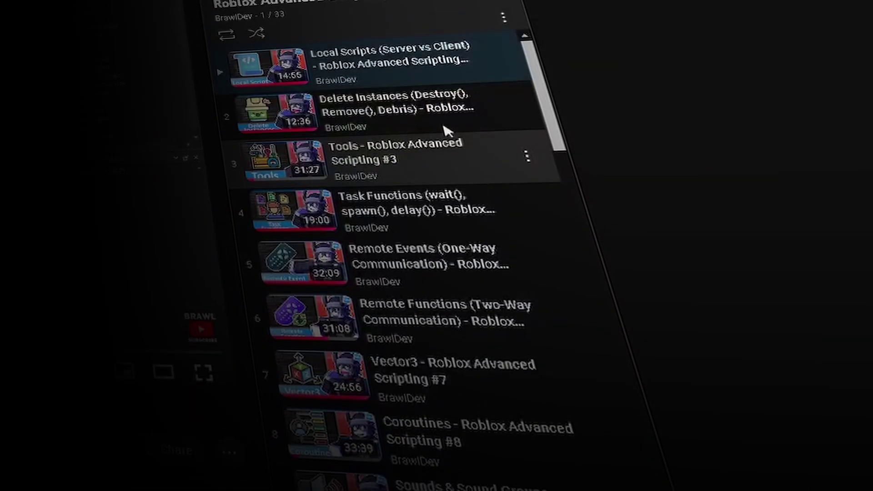
{"action": "left_click_drag", "start_coordinate": [557, 115], "coordinate": [559, 197]}
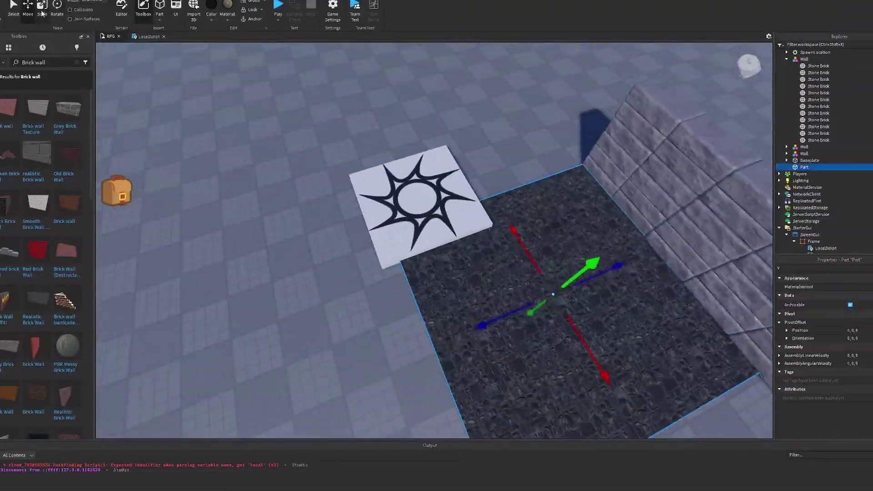
- Activate the Scale tool for the dark stone floor part beside the spawn pad
{"action": "left_click", "coordinate": [41, 14]}
{"action": "left_click", "coordinate": [424, 267]}
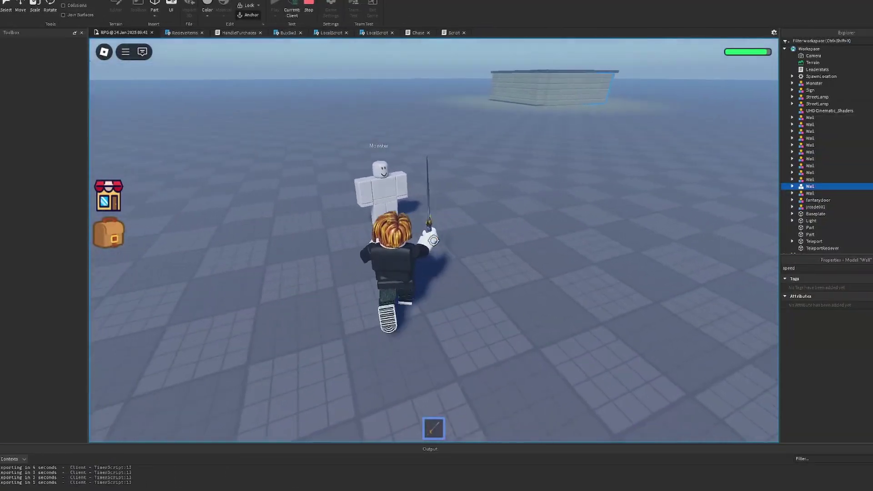
- Run the character toward the Monster in the playtest and attack it with the sword
{"action": "key", "text": "w"}
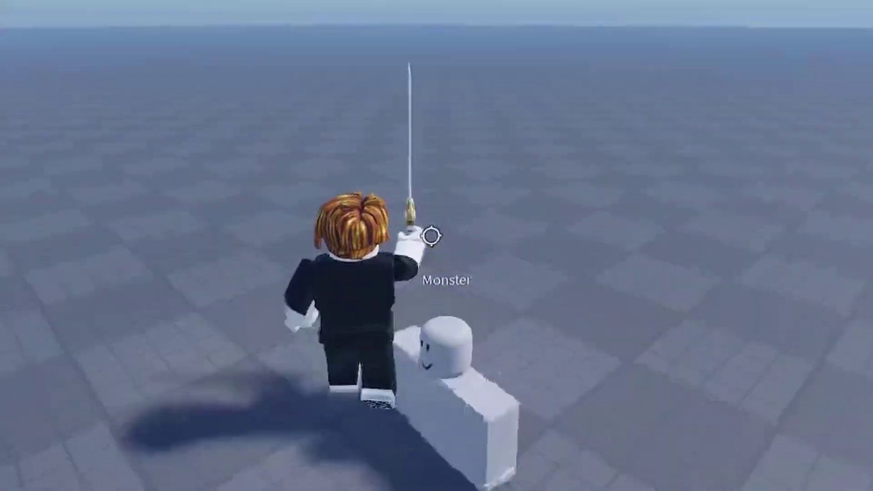
{"action": "left_click", "coordinate": [433, 241]}
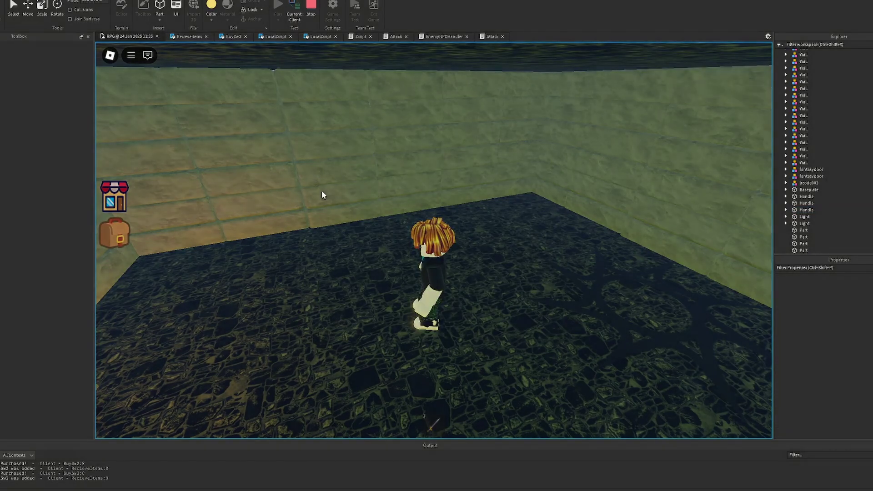
- Reset the character in the stone-walled room and open the backpack inventory
{"action": "key", "text": "r"}
{"action": "left_click", "coordinate": [365, 213]}
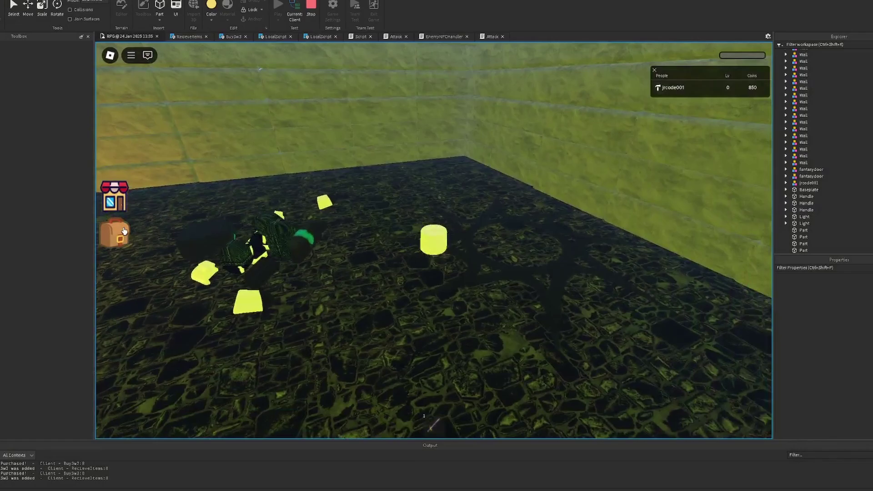
{"action": "left_click", "coordinate": [116, 229]}
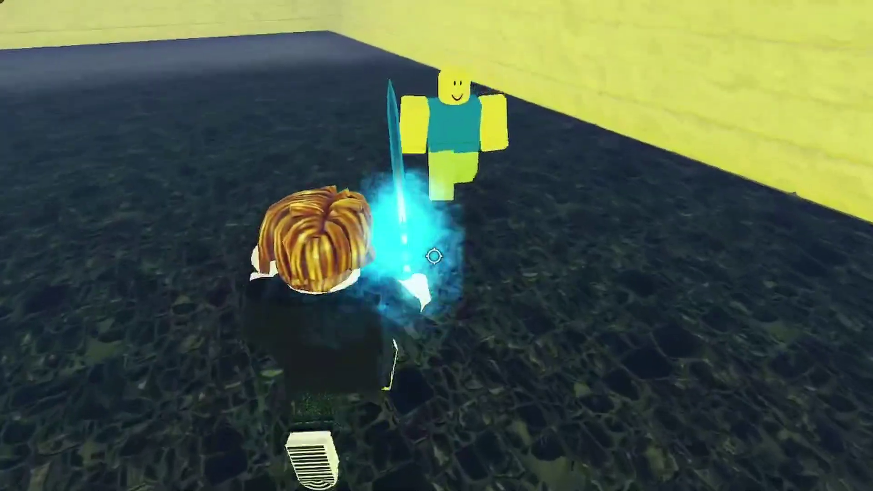
- Attack the noob enemies in the dungeon with the glowing blue sword
{"action": "left_click", "coordinate": [435, 255]}
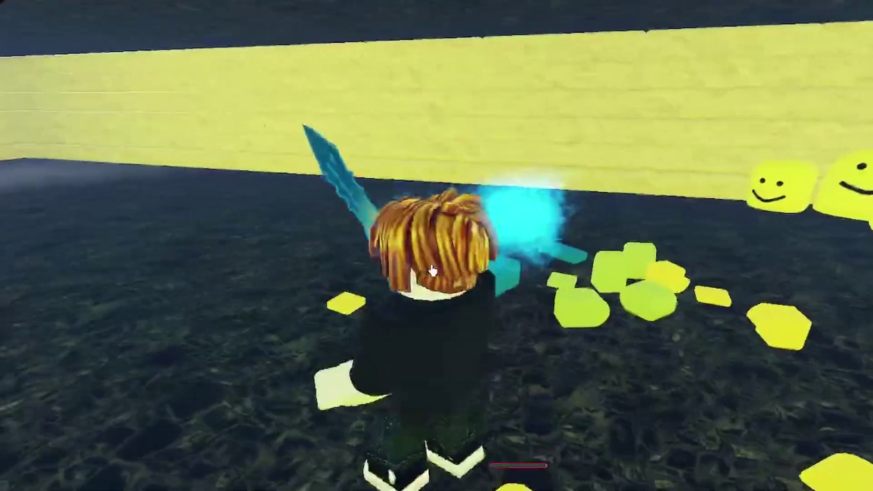
{"action": "left_click", "coordinate": [432, 271]}
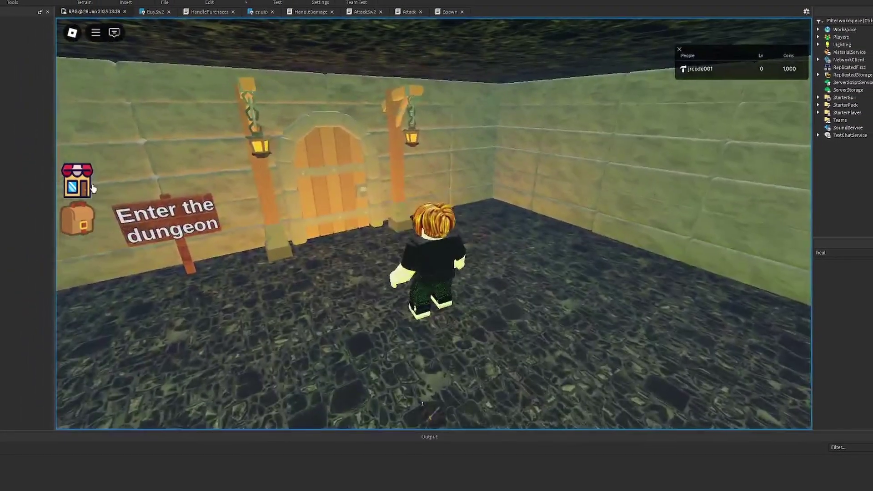
- Open the in-game shop and buy Sword 3 for 100$
{"action": "left_click", "coordinate": [54, 176]}
{"action": "left_click", "coordinate": [439, 285]}
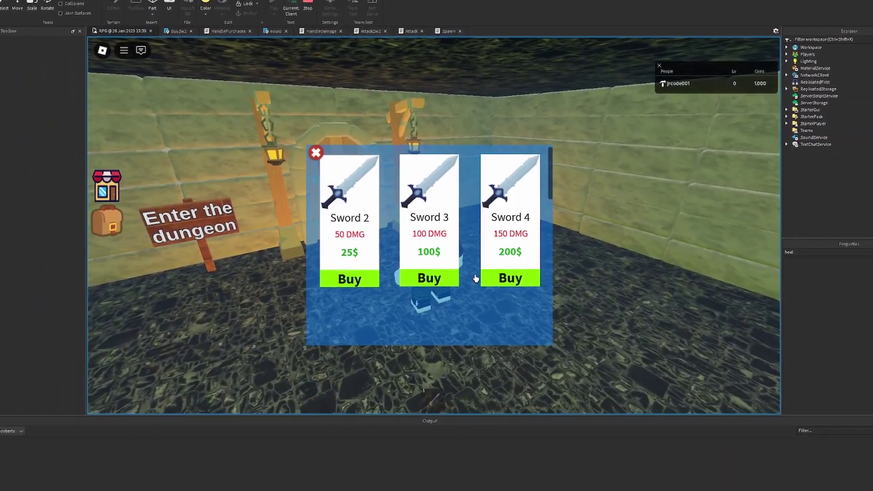
- Check the character from the server side of the playtest and return to the client side
{"action": "left_click", "coordinate": [286, 3]}
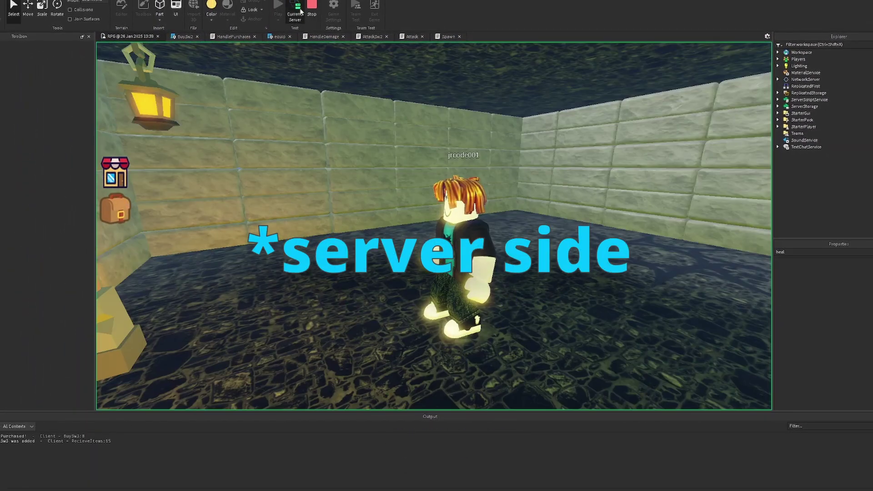
{"action": "left_click", "coordinate": [297, 11]}
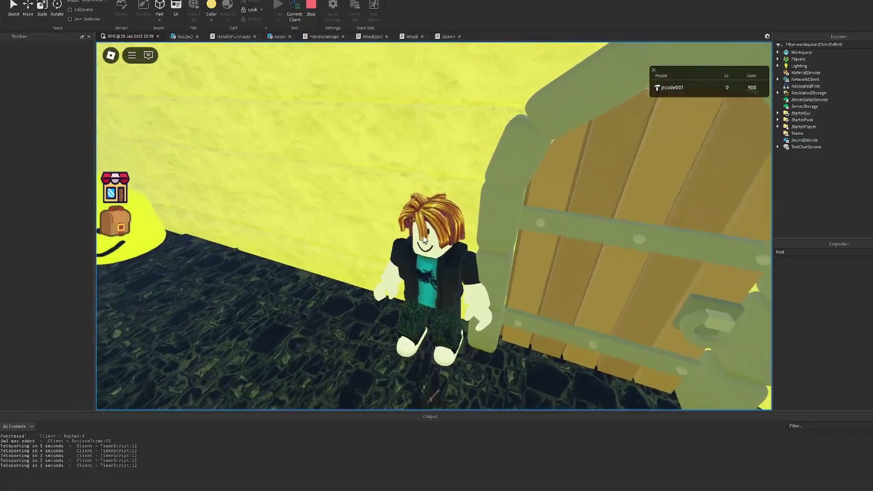
- Walk the character away from the dungeon door and inspect it from the server side
{"action": "key", "text": "w"}
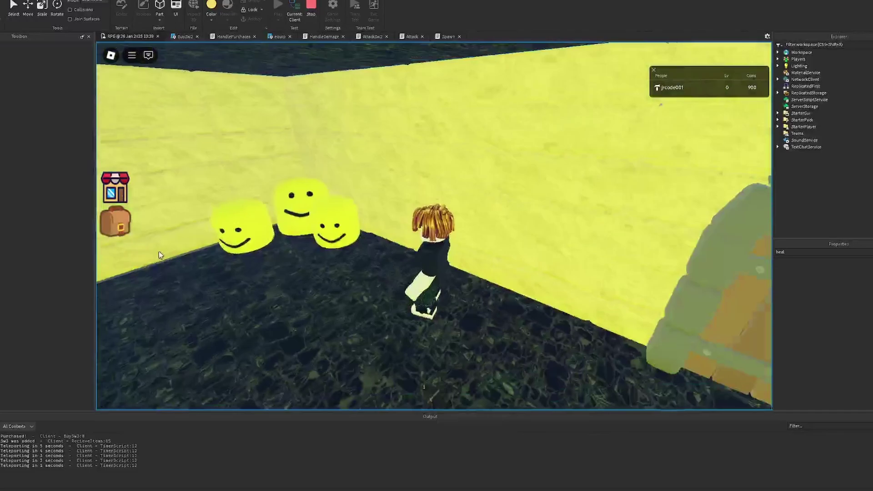
{"action": "right_click_drag", "start_coordinate": [160, 255], "coordinate": [449, 209]}
{"action": "left_click", "coordinate": [287, 14]}
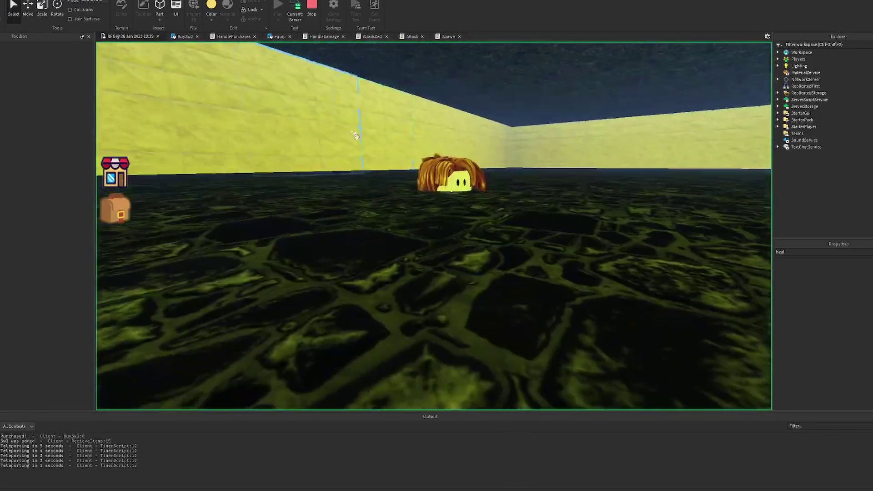
{"action": "right_click_drag", "start_coordinate": [356, 135], "coordinate": [398, 177]}
{"action": "scroll", "coordinate": [399, 177], "scroll_direction": "down", "scroll_amount": 5}
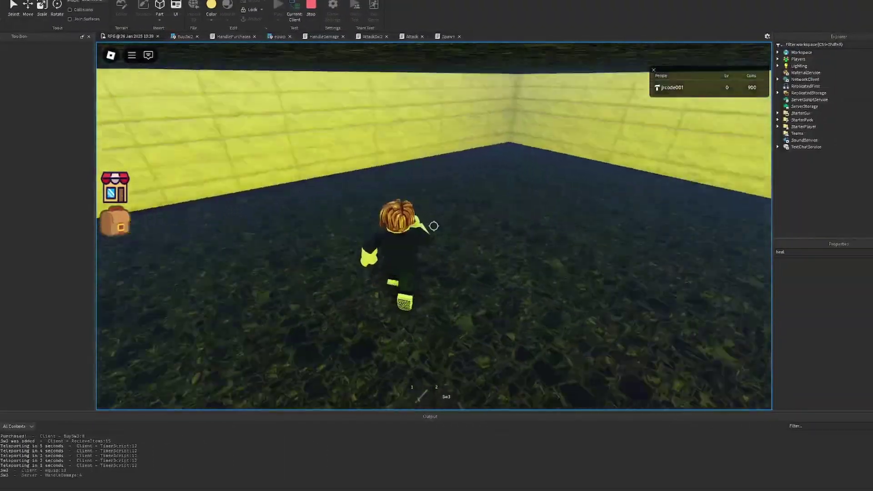
- Equip Sw3 from the second hotbar slot and attack the Noob in the dungeon
{"action": "key", "text": "2"}
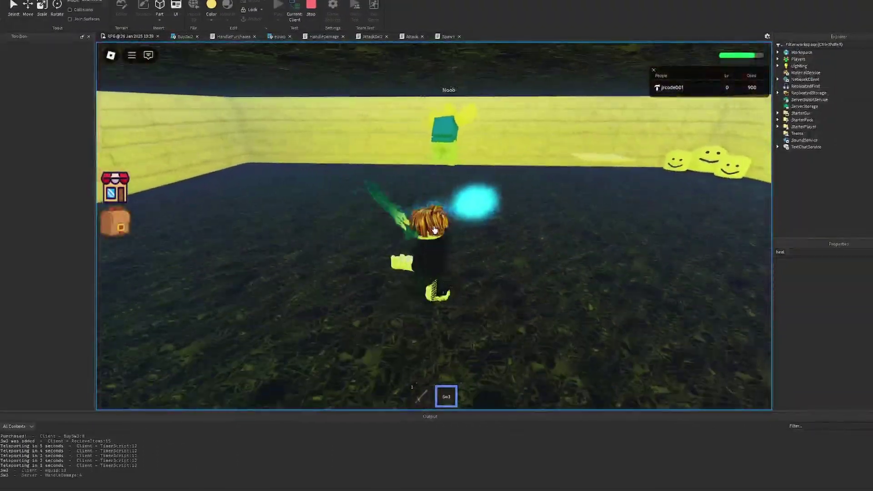
{"action": "key", "text": "w"}
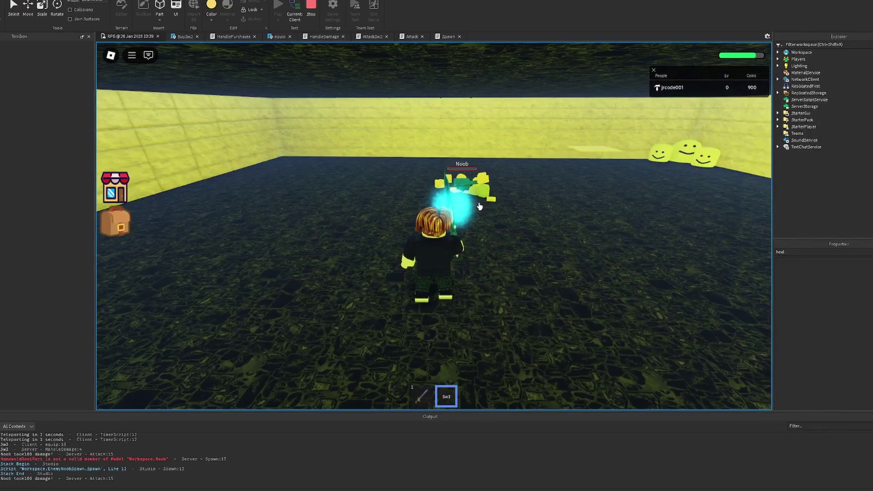
{"action": "key", "text": "2"}
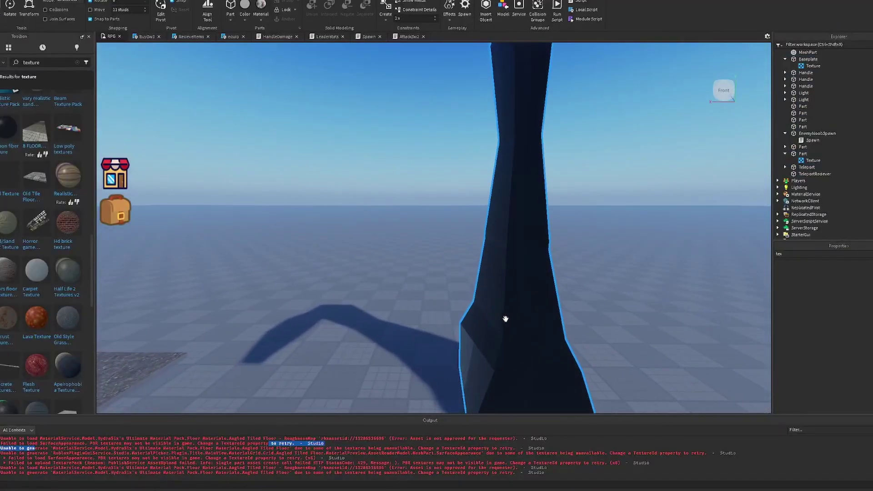
{"action": "scroll", "coordinate": [506, 319], "scroll_direction": "down", "scroll_amount": 5}
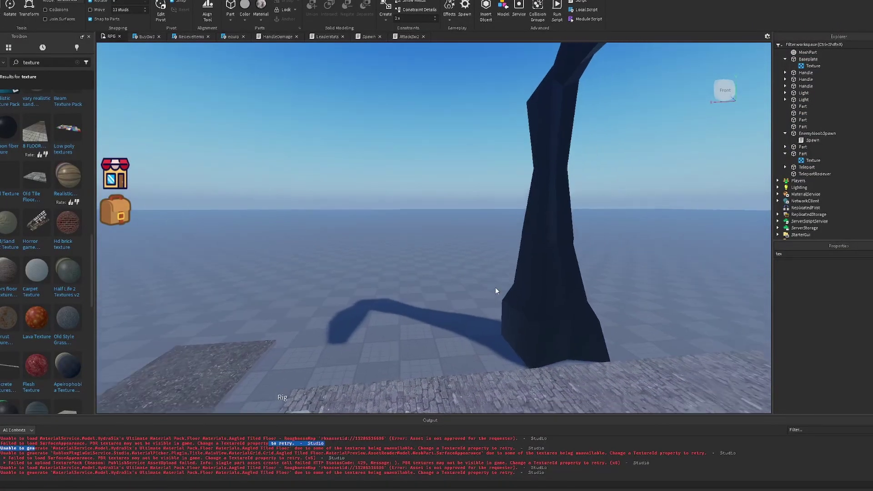
{"action": "scroll", "coordinate": [337, 194], "scroll_direction": "up", "scroll_amount": 5}
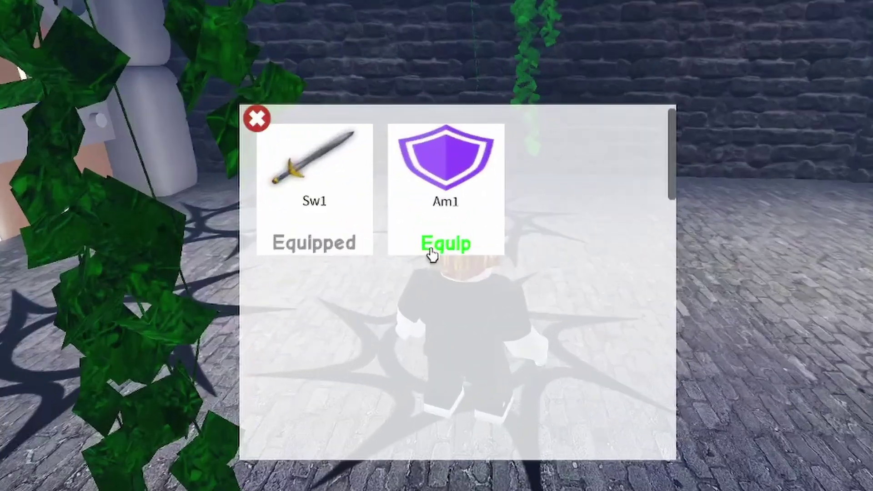
- Equip the Am1 armor from the inventory in the playtest
{"action": "left_click", "coordinate": [430, 248]}
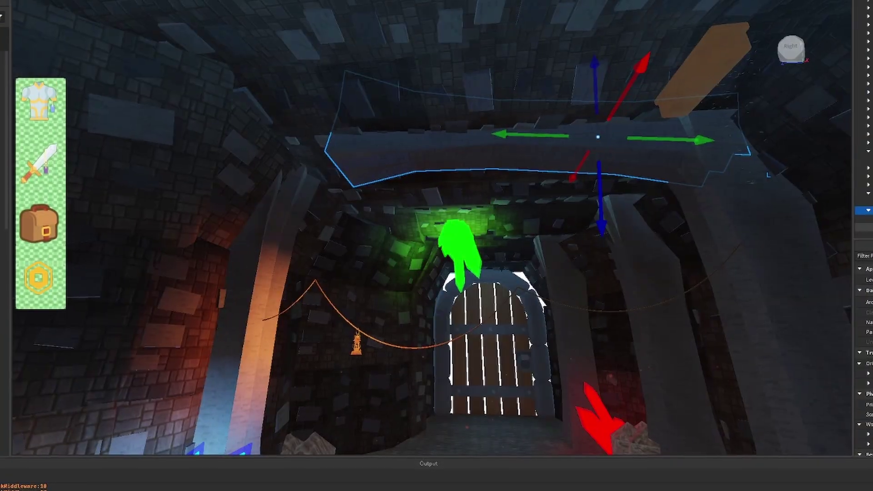
- Scale the horizontal support beam above the wooden door so it extends further toward the side wall
{"action": "key", "text": "ctrl+3"}
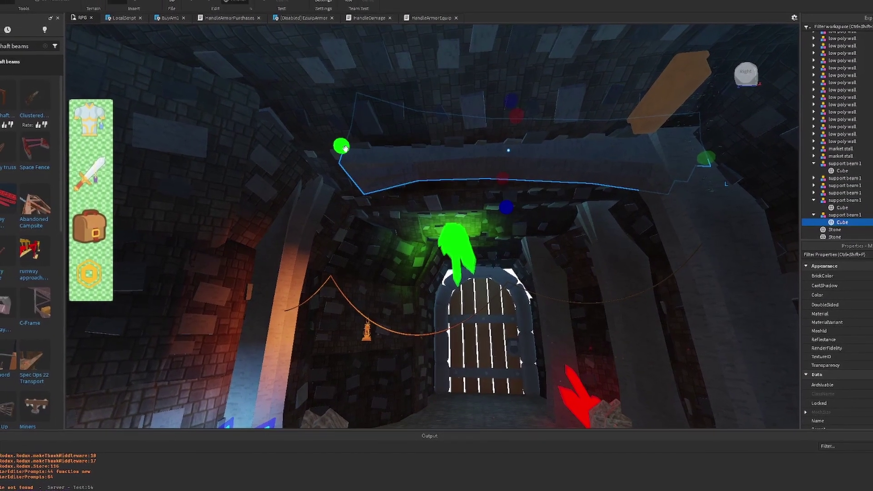
{"action": "left_click_drag", "start_coordinate": [345, 148], "coordinate": [282, 146]}
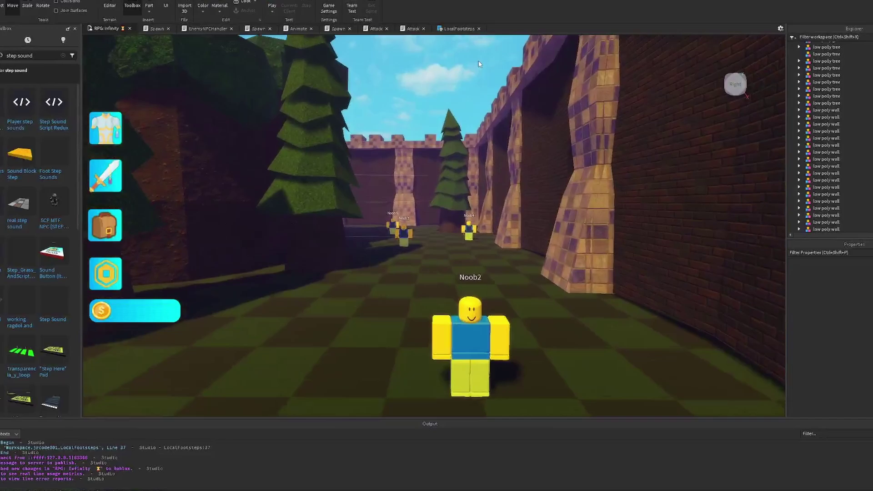
{"action": "key", "text": "w"}
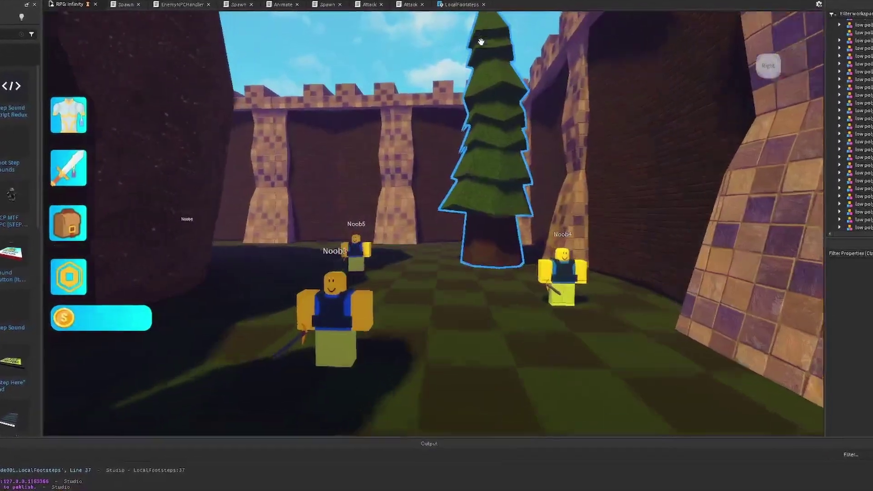
{"action": "right_click_drag", "start_coordinate": [480, 42], "coordinate": [481, 31]}
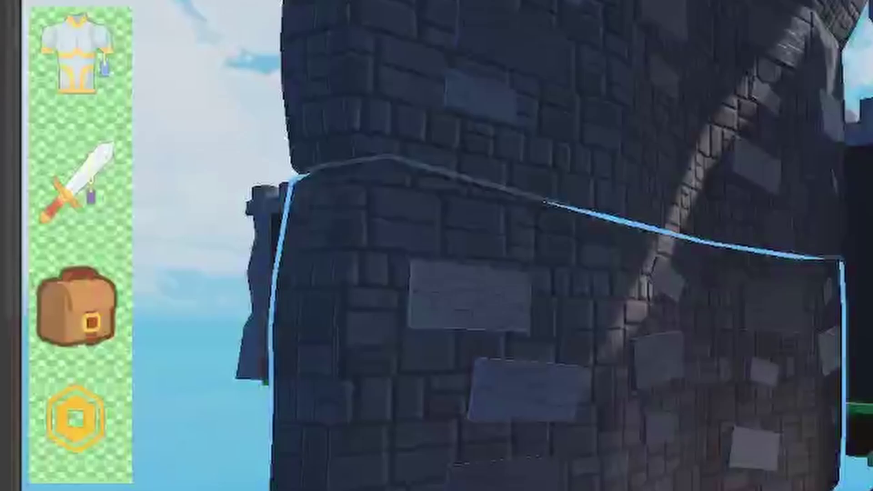
{"action": "key", "text": "d"}
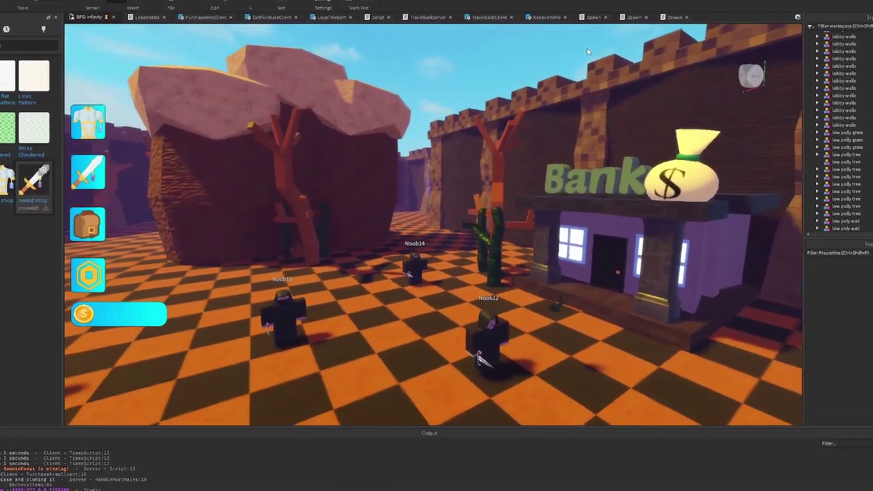
{"action": "key", "text": "a"}
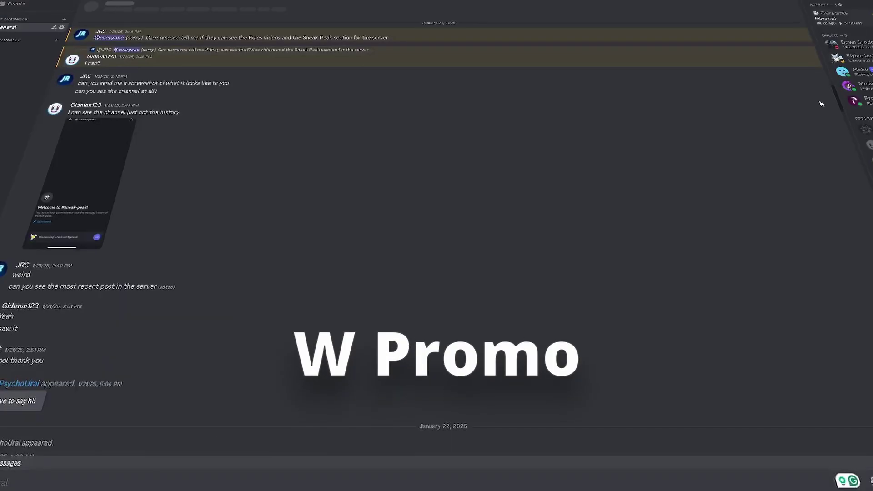
{"action": "scroll", "coordinate": [830, 140], "scroll_direction": "down", "scroll_amount": 10}
{"action": "scroll", "coordinate": [830, 140], "scroll_direction": "down", "scroll_amount": 15}
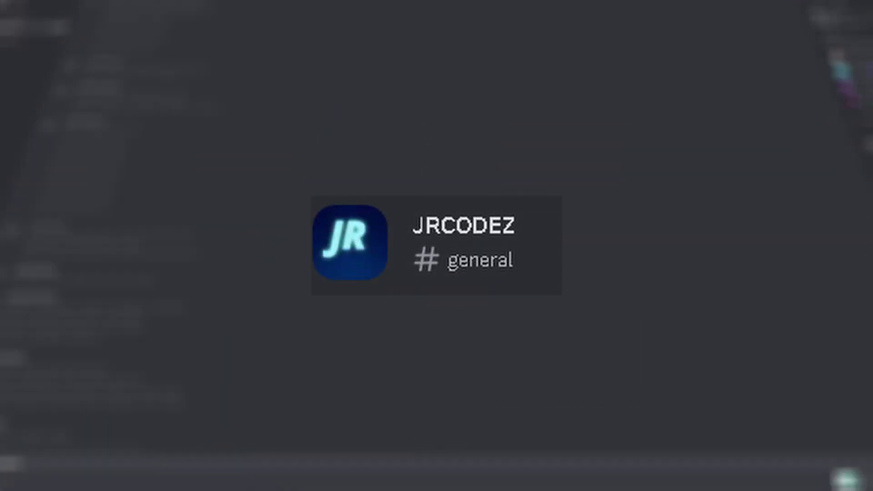
- Switch to Discord, scroll through the general channel of the JRCODEZ server and join the voice call with the teammate
{"action": "scroll", "coordinate": [828, 132], "scroll_direction": "down", "scroll_amount": 10}
{"action": "scroll", "coordinate": [827, 132], "scroll_direction": "down", "scroll_amount": 15}
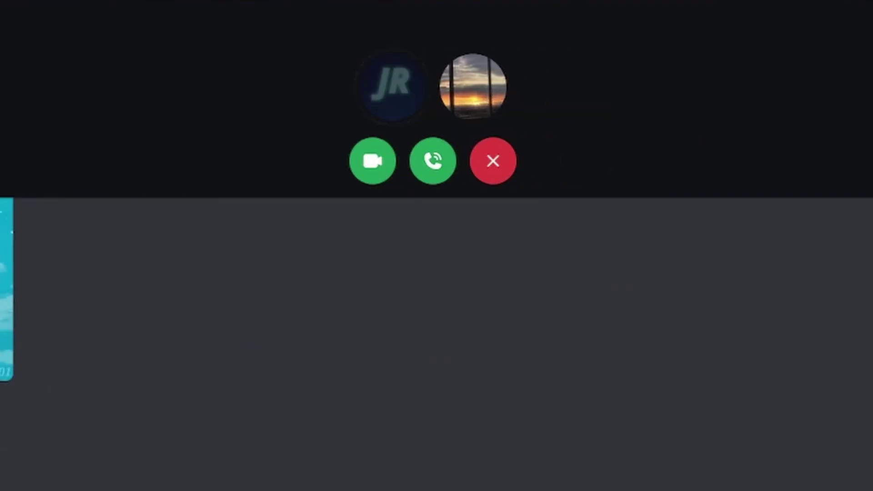
{"action": "left_click", "coordinate": [432, 160]}
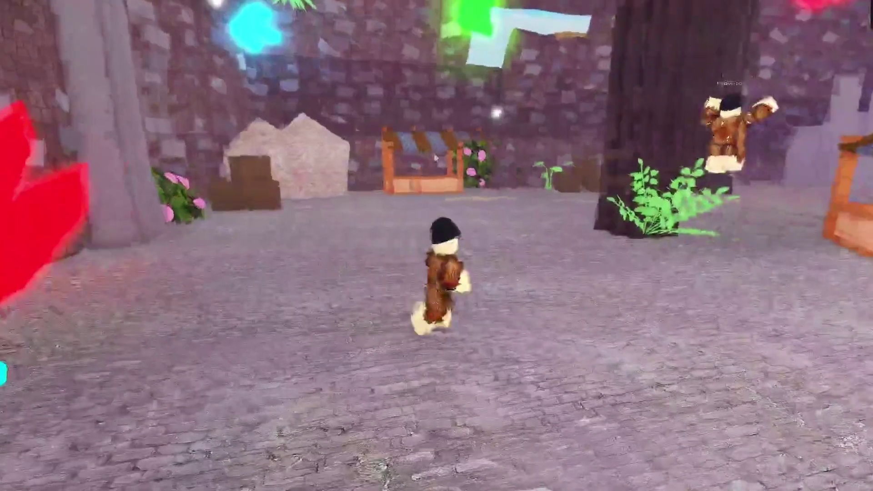
- Return to the Roblox playtest and run the character through the dungeon, fighting Noob2 alongside the teammate
{"action": "key", "text": "w"}
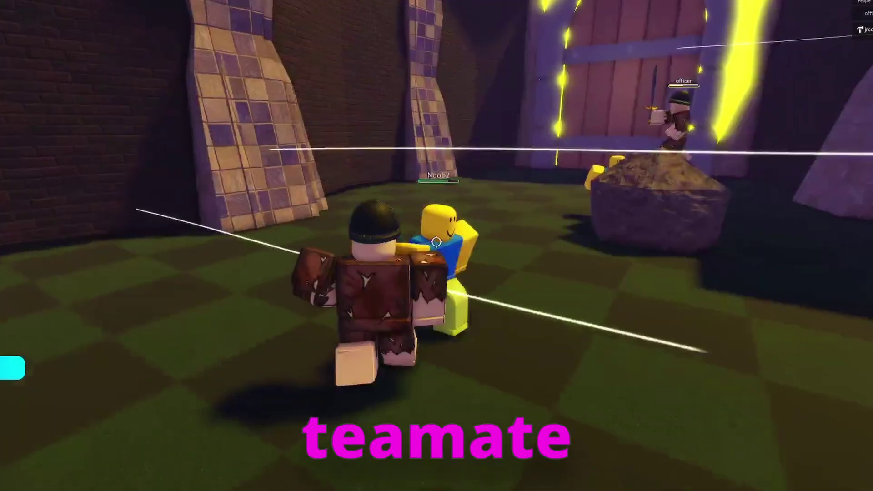
{"action": "key", "text": "w"}
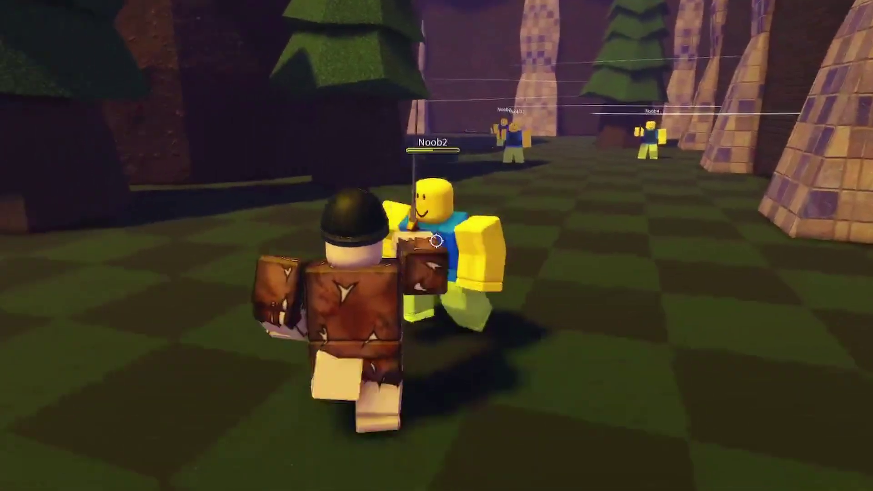
{"action": "key", "text": "w"}
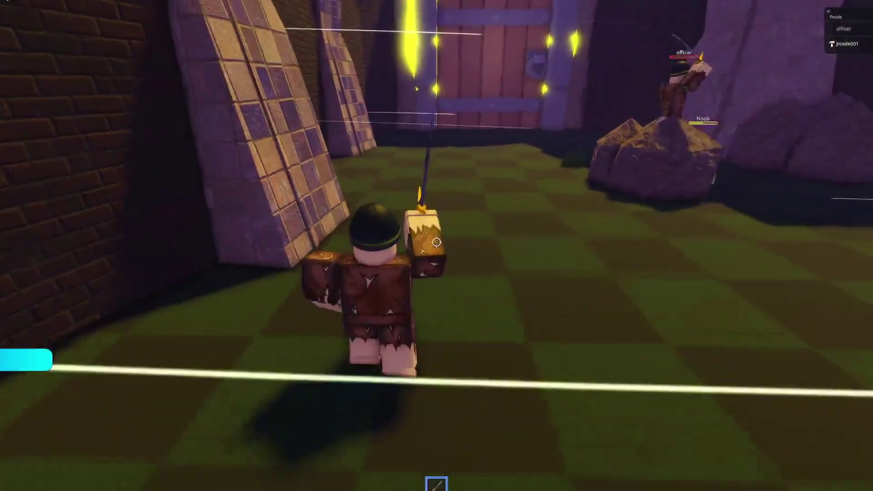
{"action": "key", "text": "w"}
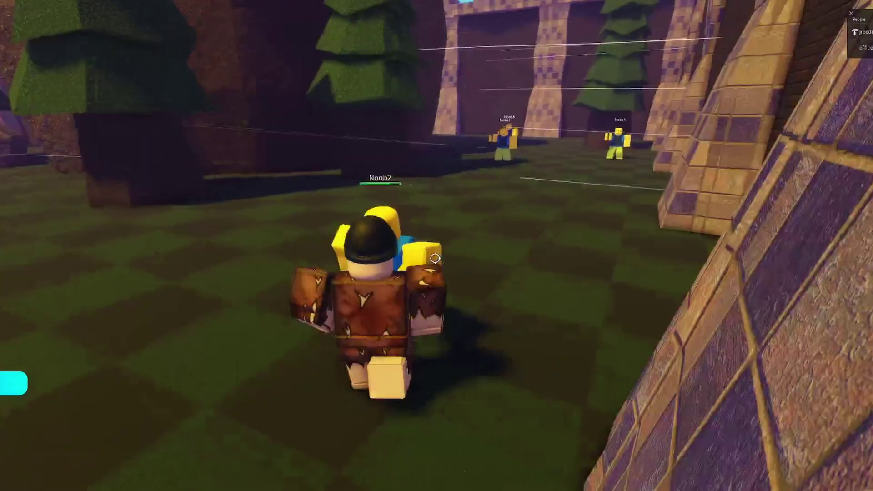
{"action": "key", "text": "w"}
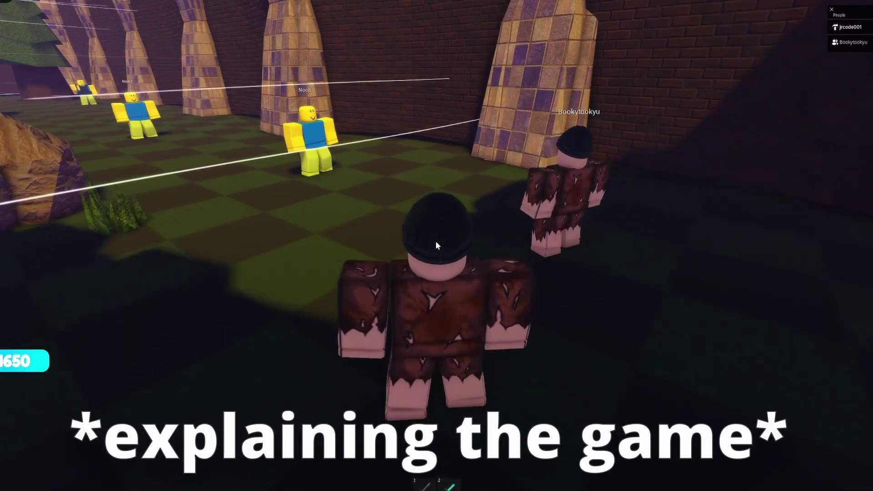
- Equip the sword from the second hotbar slot and turn the view toward the teammate and Noobs around the rock
{"action": "right_click_drag", "start_coordinate": [435, 241], "coordinate": [446, 233]}
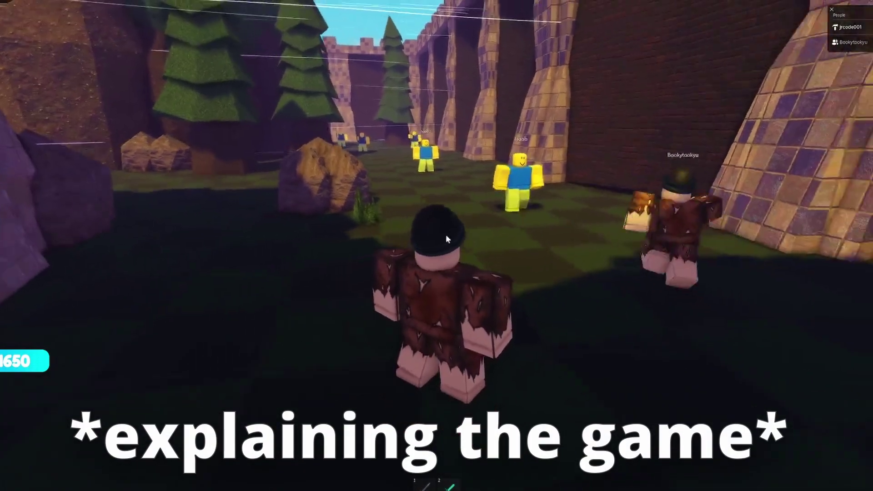
{"action": "key", "text": "2"}
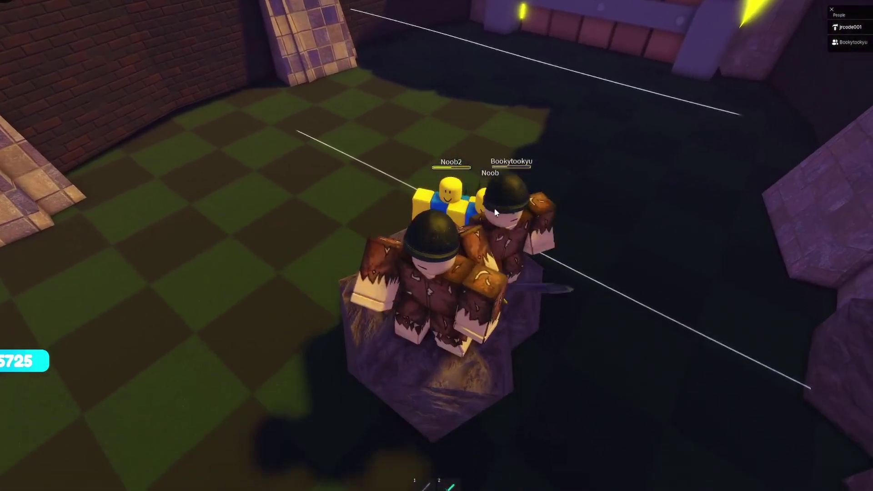
{"action": "mouse_move", "coordinate": [495, 208]}
{"action": "right_mouse_down"}
{"action": "mouse_move", "coordinate": [502, 206]}
{"action": "mouse_move", "coordinate": [478, 209]}
{"action": "right_mouse_up"}
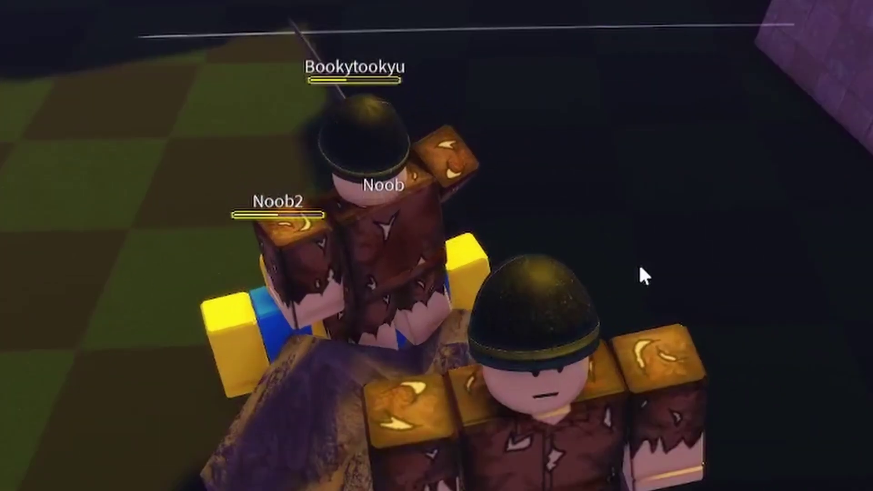
{"action": "right_click_drag", "start_coordinate": [640, 268], "coordinate": [575, 263]}
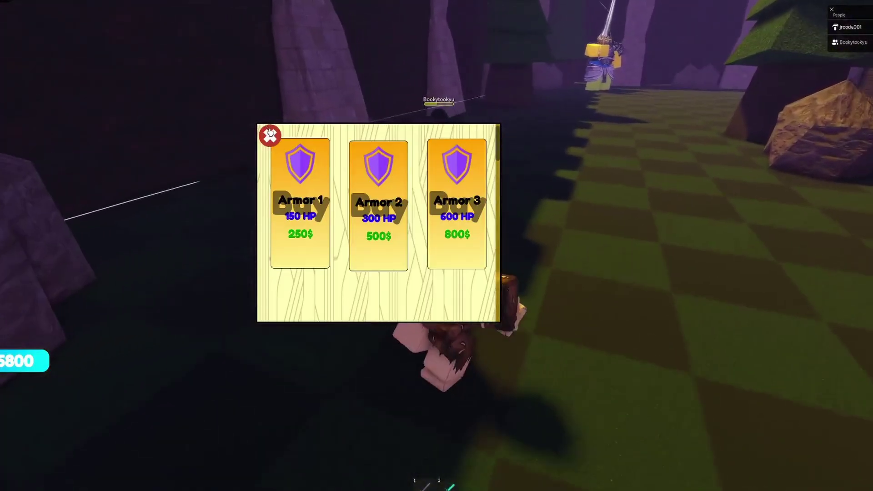
- Close the armor shop and toggle the locked camera while approaching the armored Noob11 with the teammate
{"action": "left_click", "coordinate": [270, 134]}
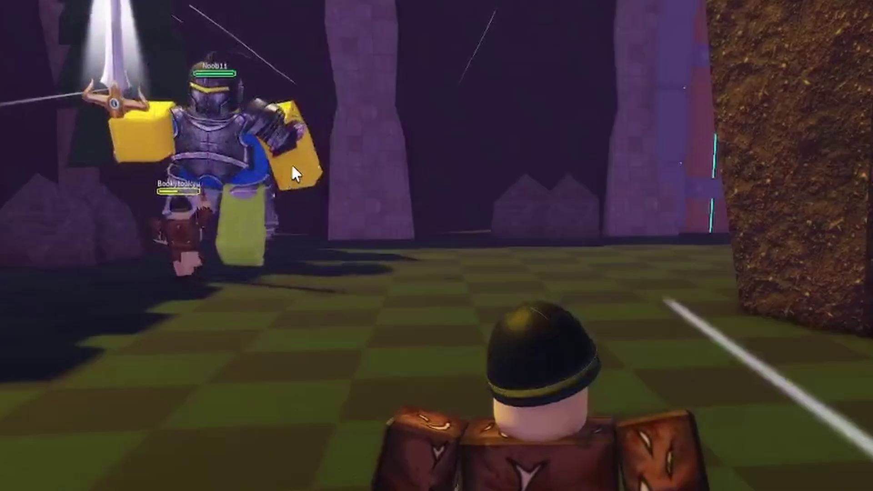
{"action": "key", "text": "shift"}
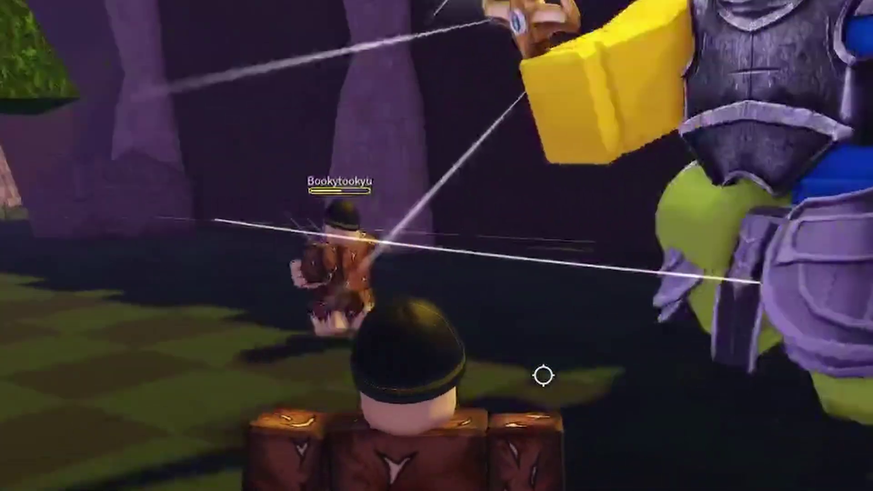
{"action": "key", "text": "shift"}
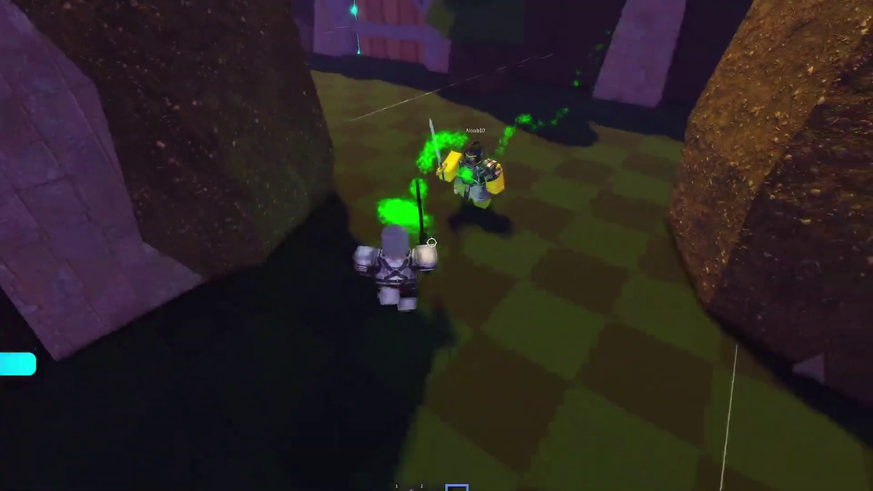
- Move the character in the higher-tier armor along the dungeon wall and back toward Noob8 to fight it
{"action": "key", "text": "w"}
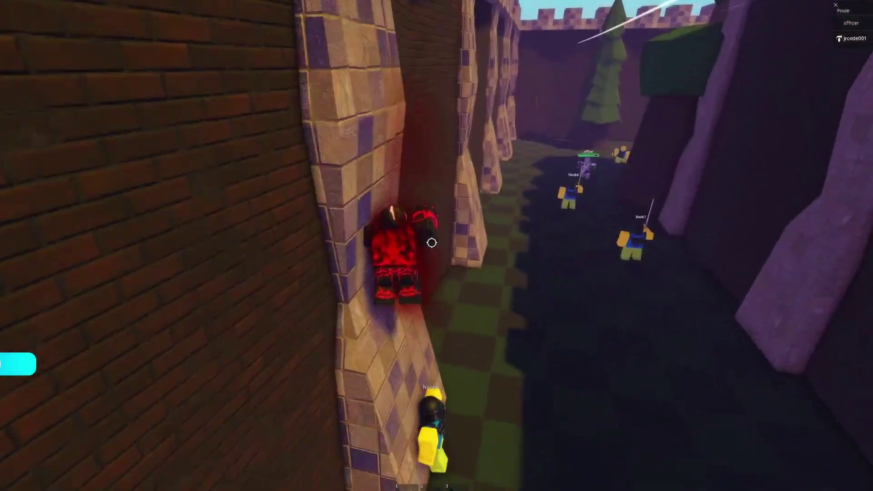
{"action": "key", "text": "s"}
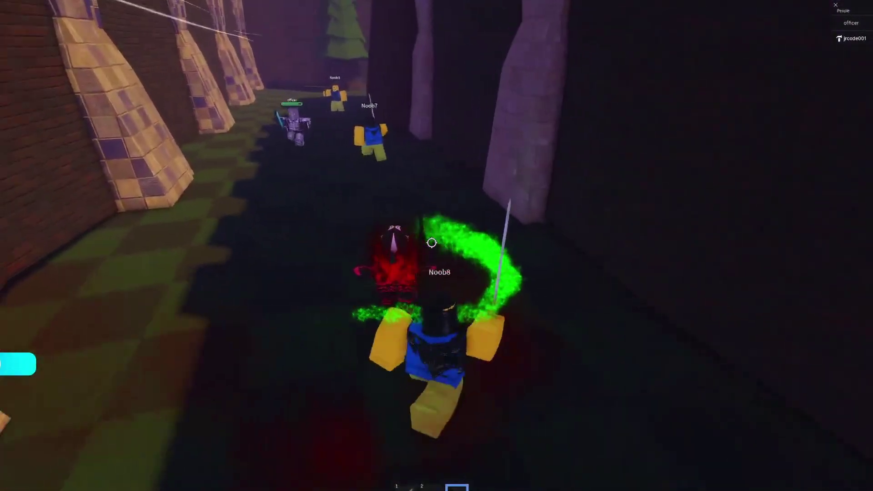